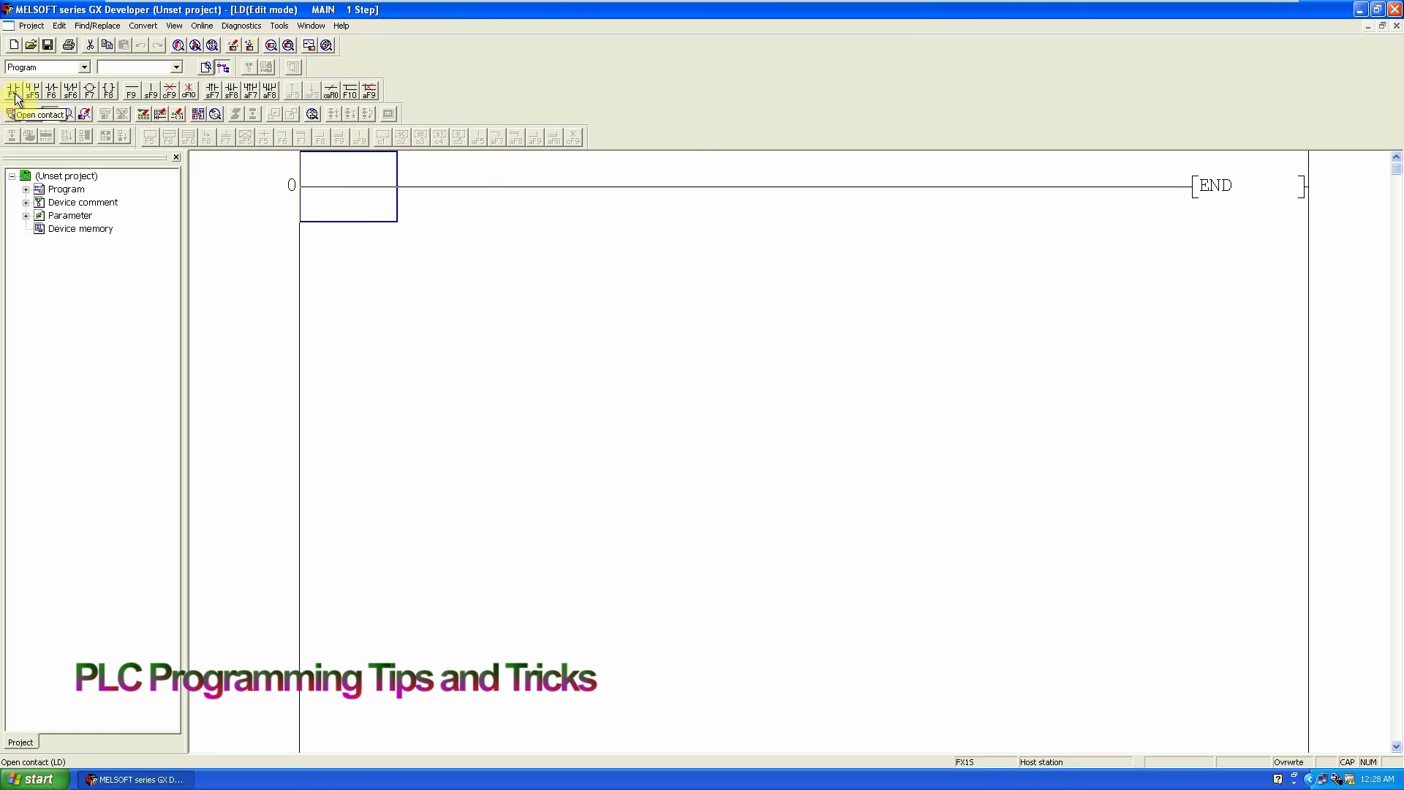
Place normally-open contact X000 driving timer coil T0 with preset K10 on the first rung
left_click(16, 95)
type("x0")
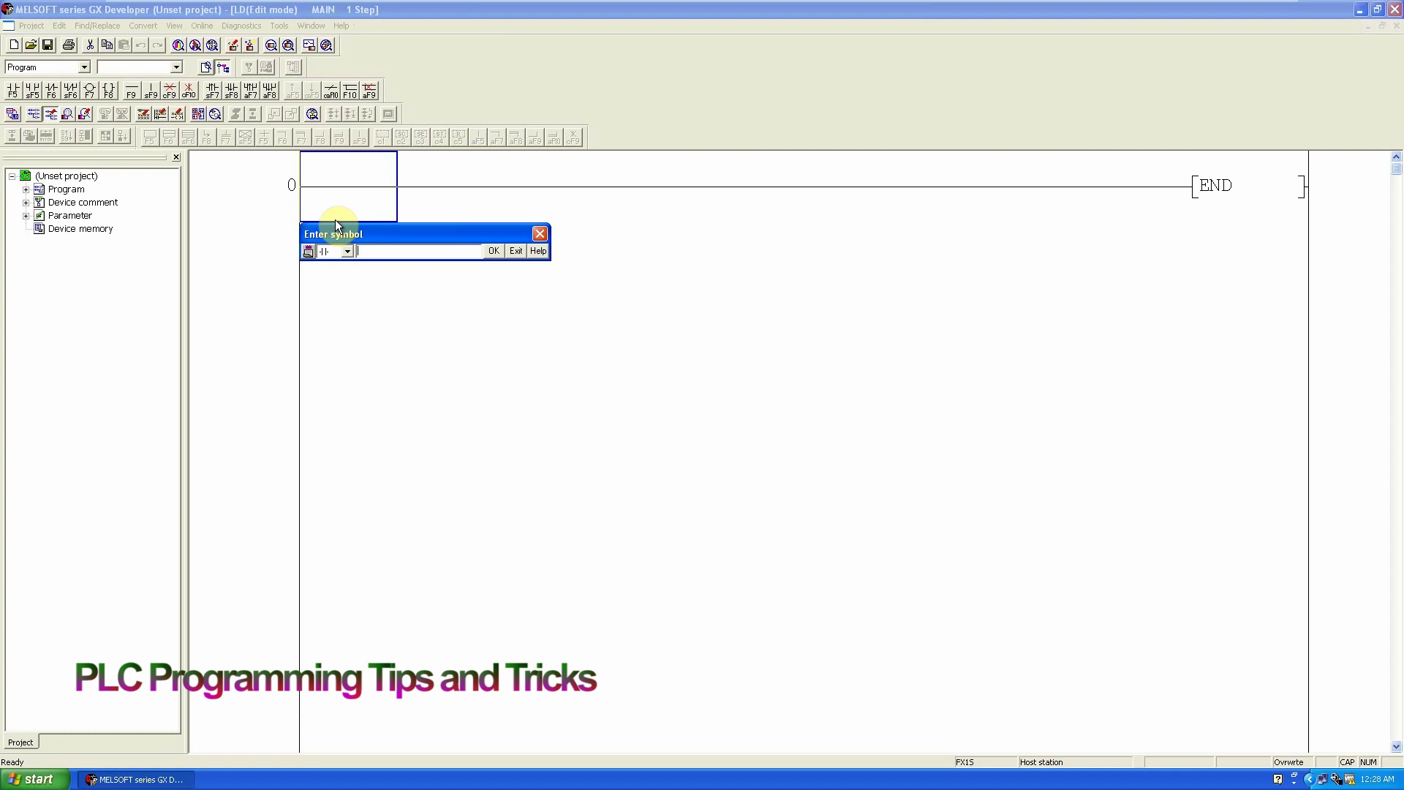
key("Return")
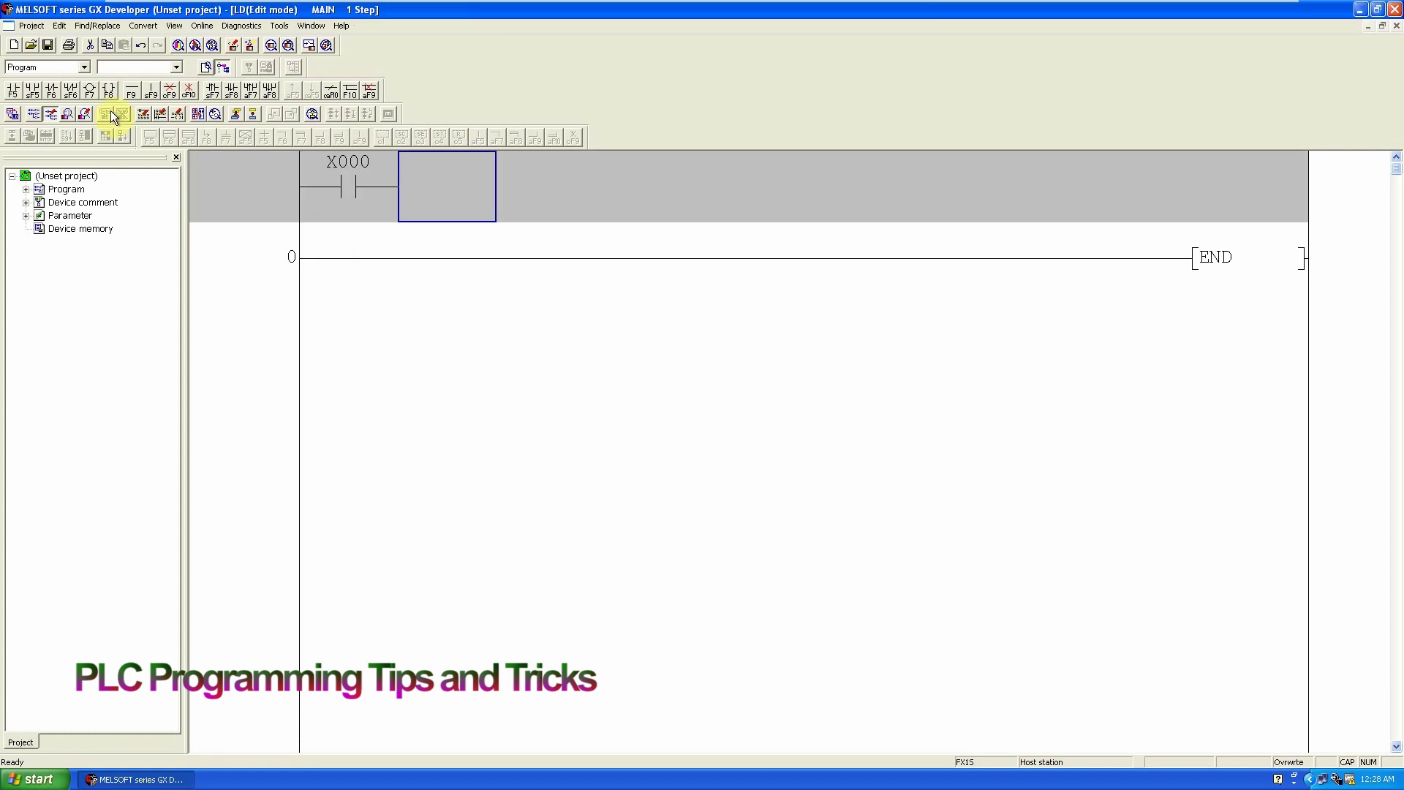
left_click(89, 91)
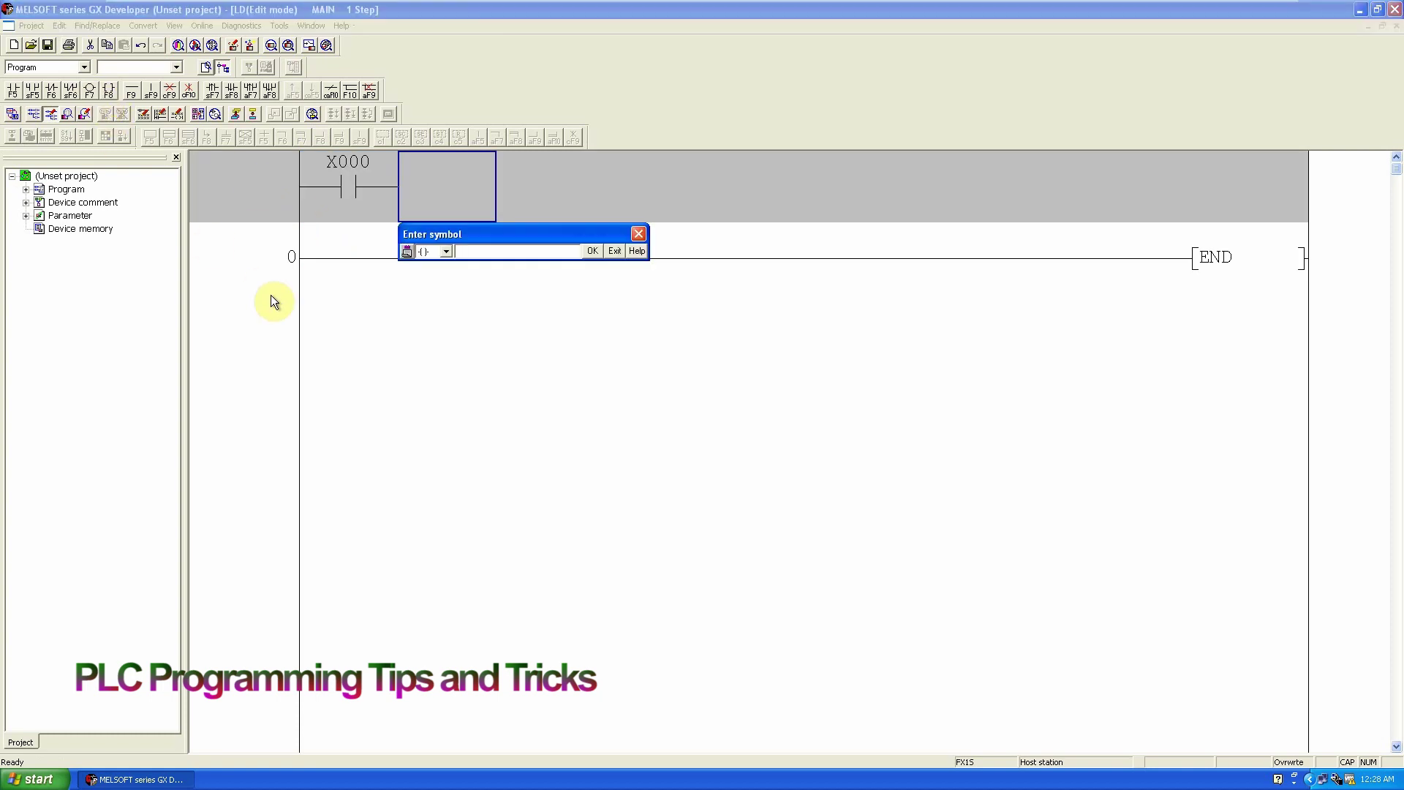
type("T0 K")
type("1")
type("0")
key("Return")
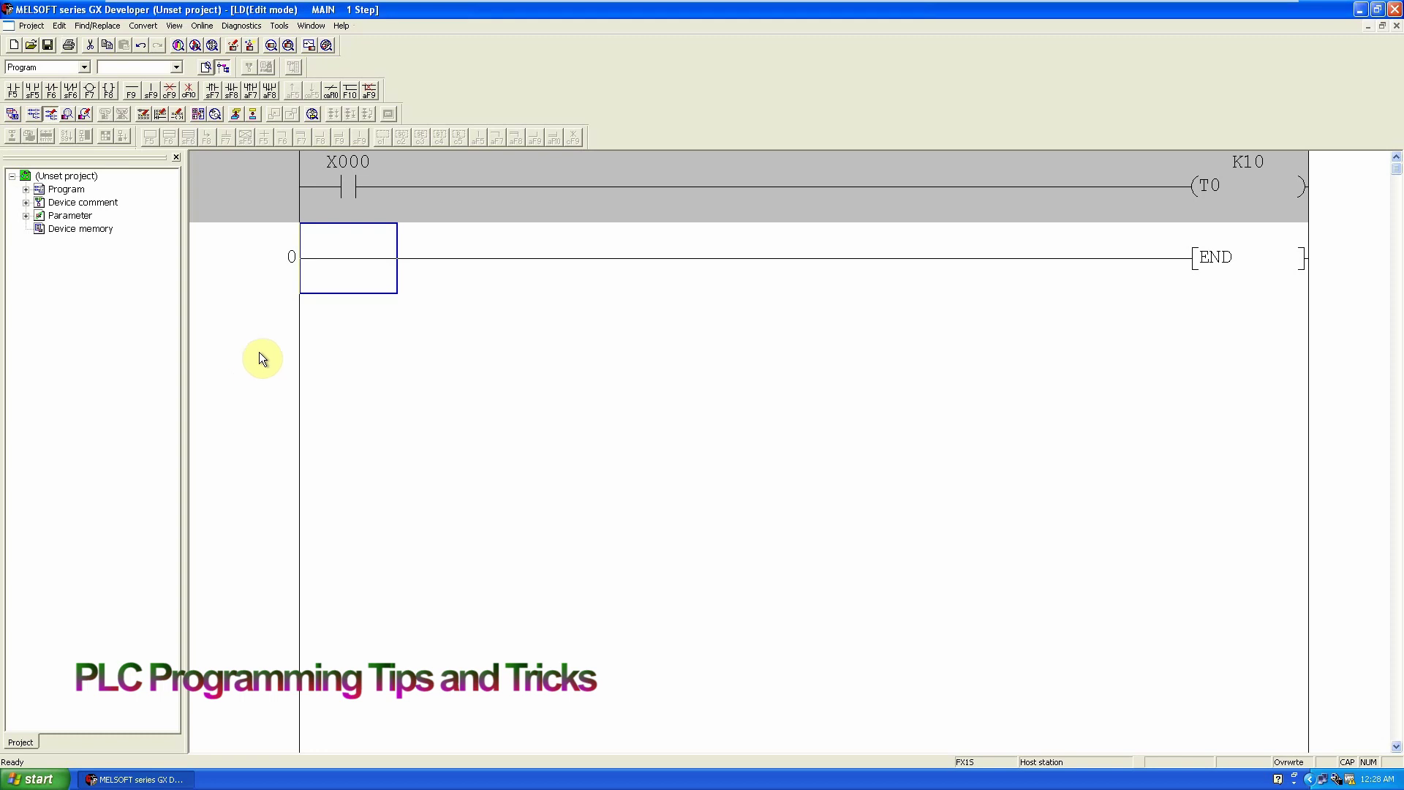
Add a second rung with contact T0 driving output coil Y000
left_click(13, 92)
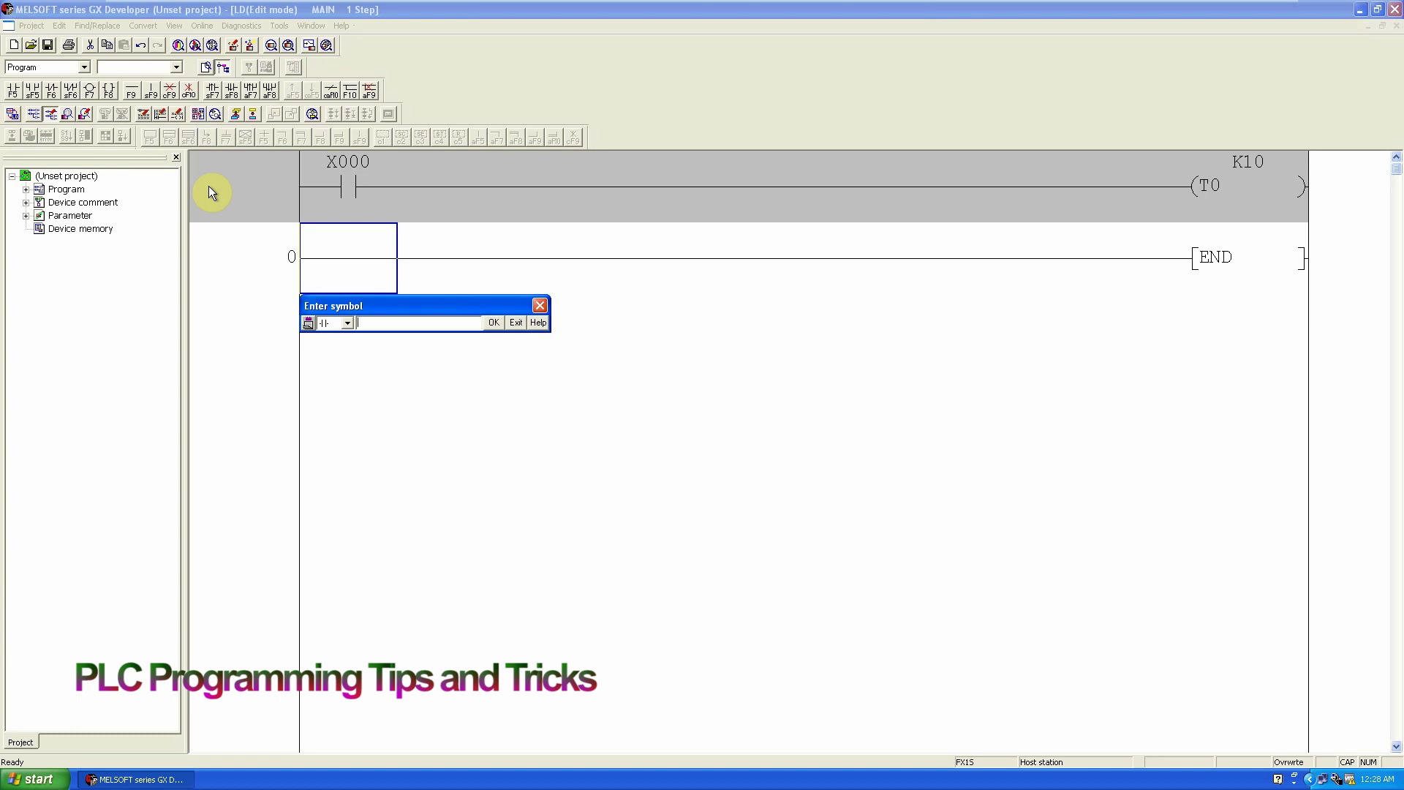
type("T0")
key("Return")
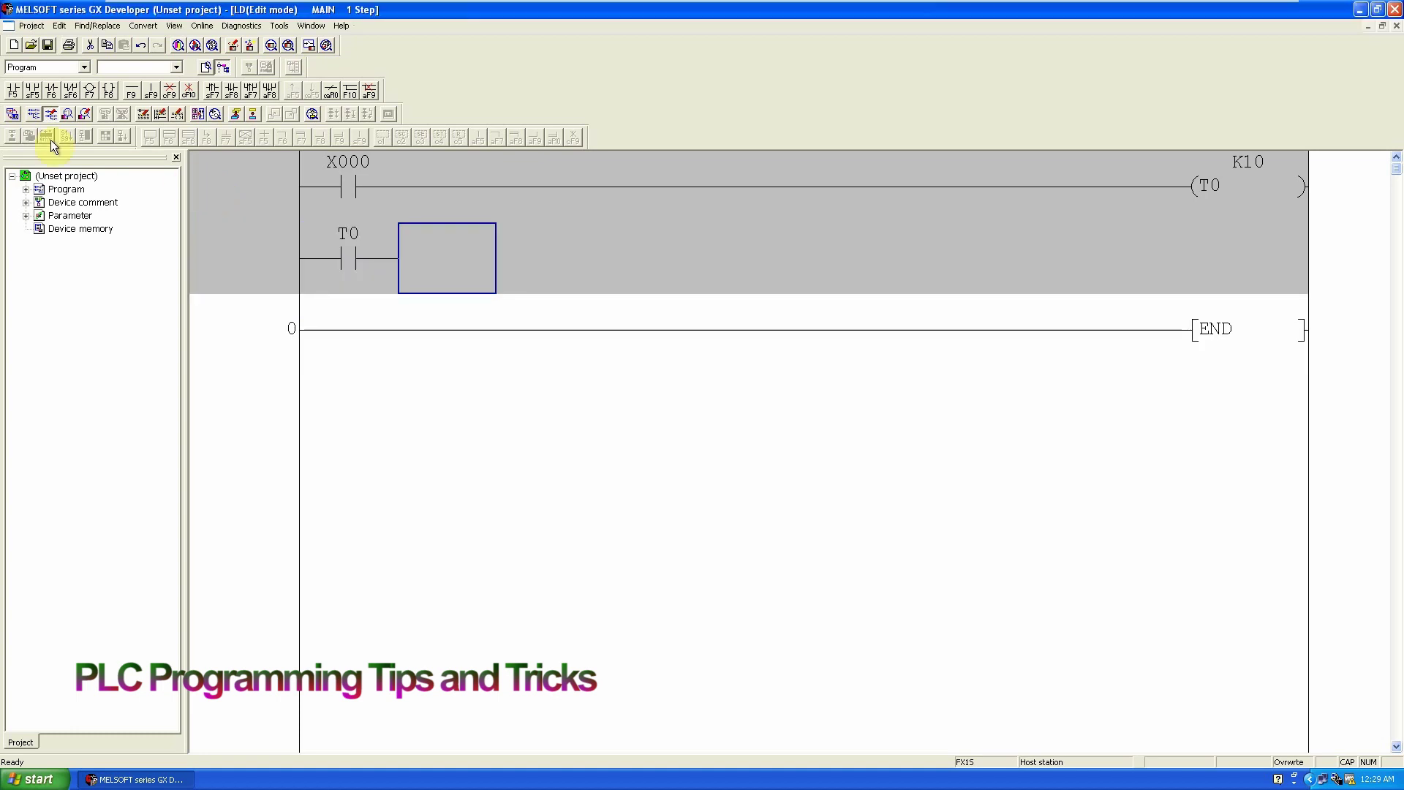
left_click(92, 94)
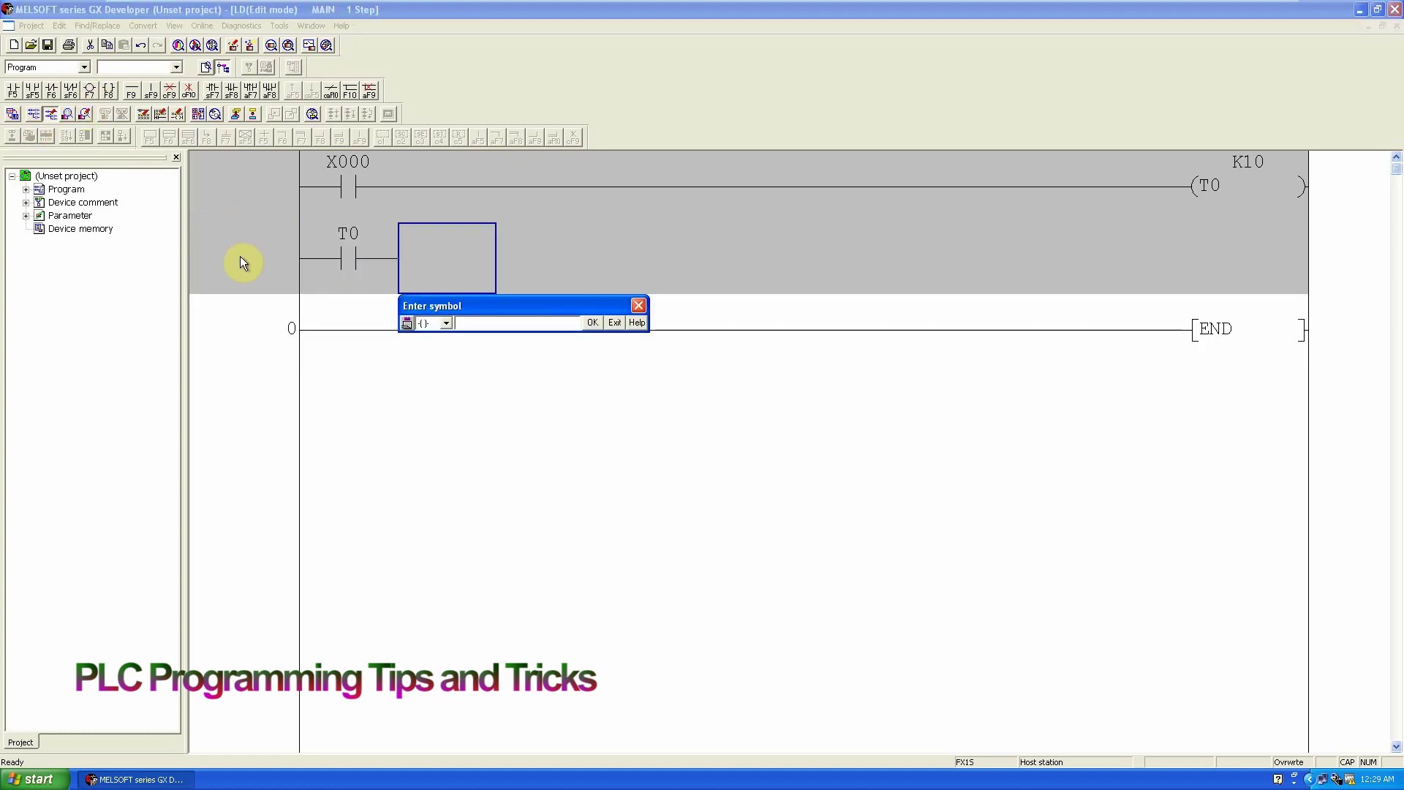
type("Y000")
key("Return")
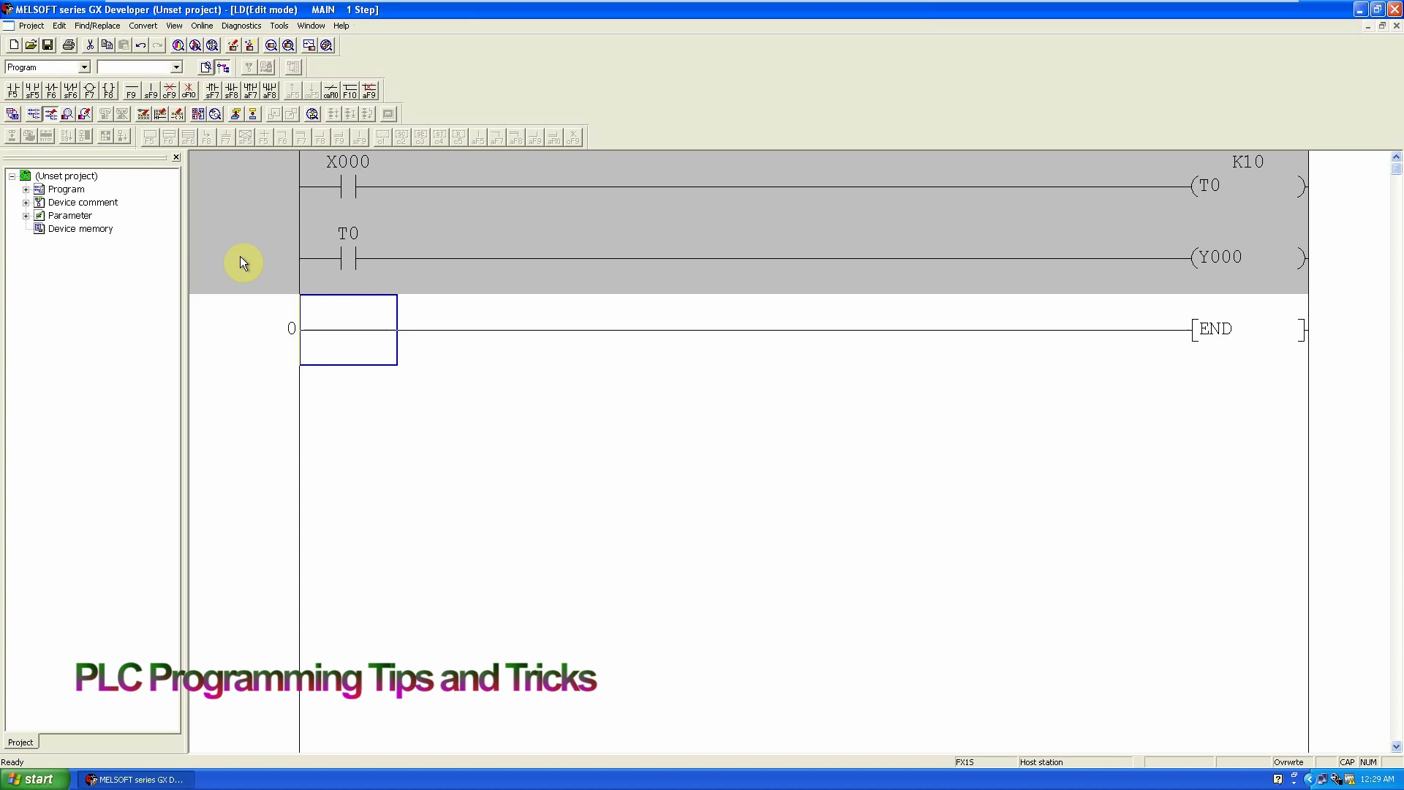
Convert the two-rung program and start writing it to the PLC
key("F4")
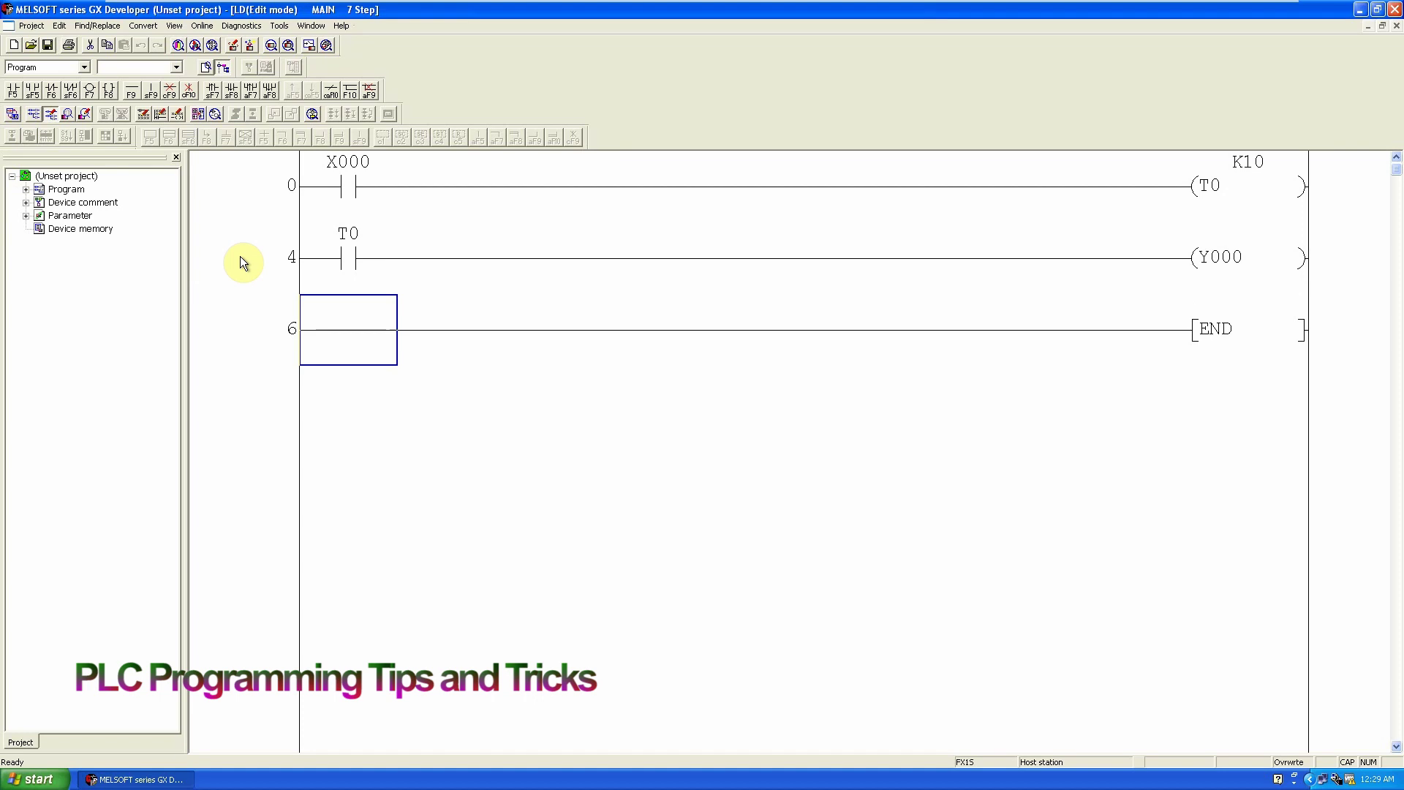
left_click(202, 25)
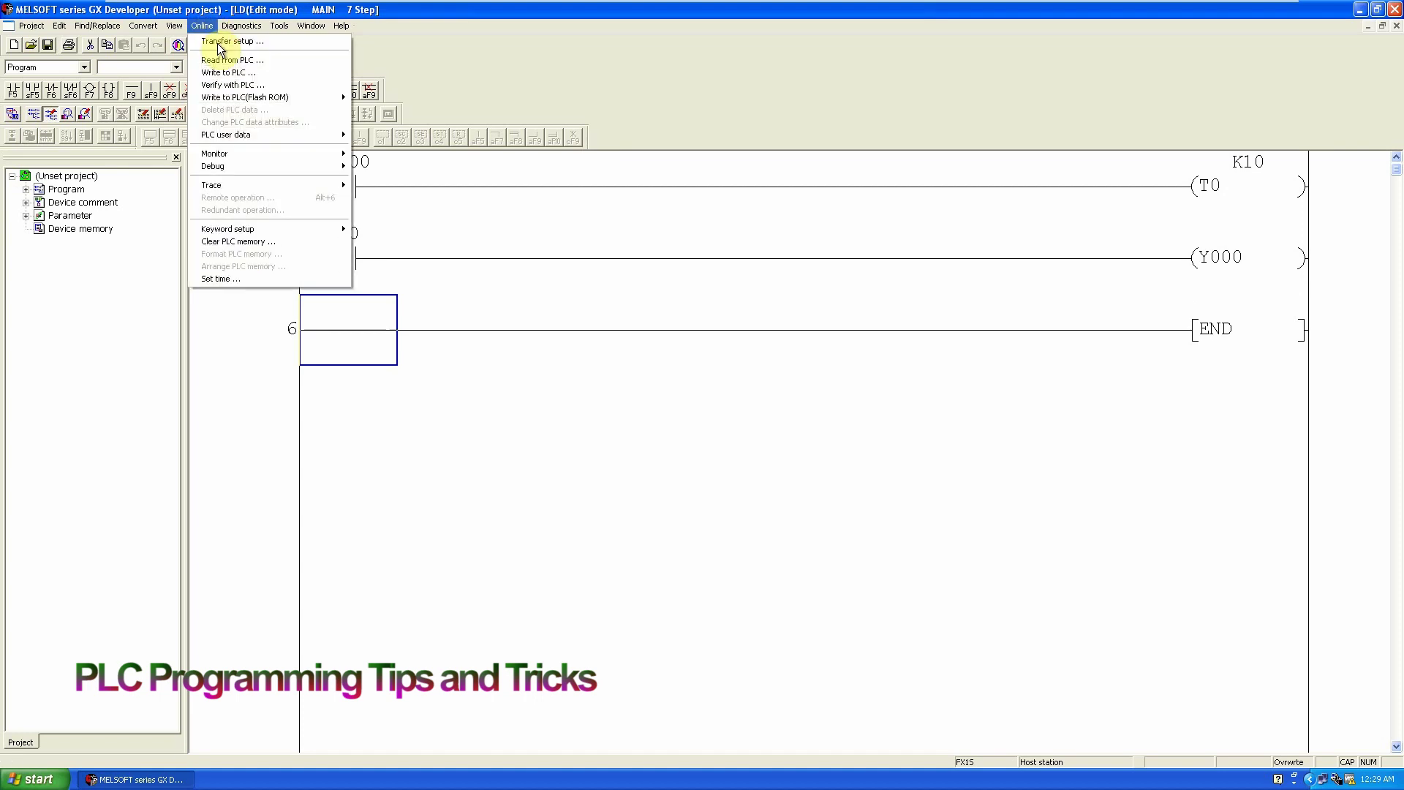
left_click(228, 72)
left_click(645, 411)
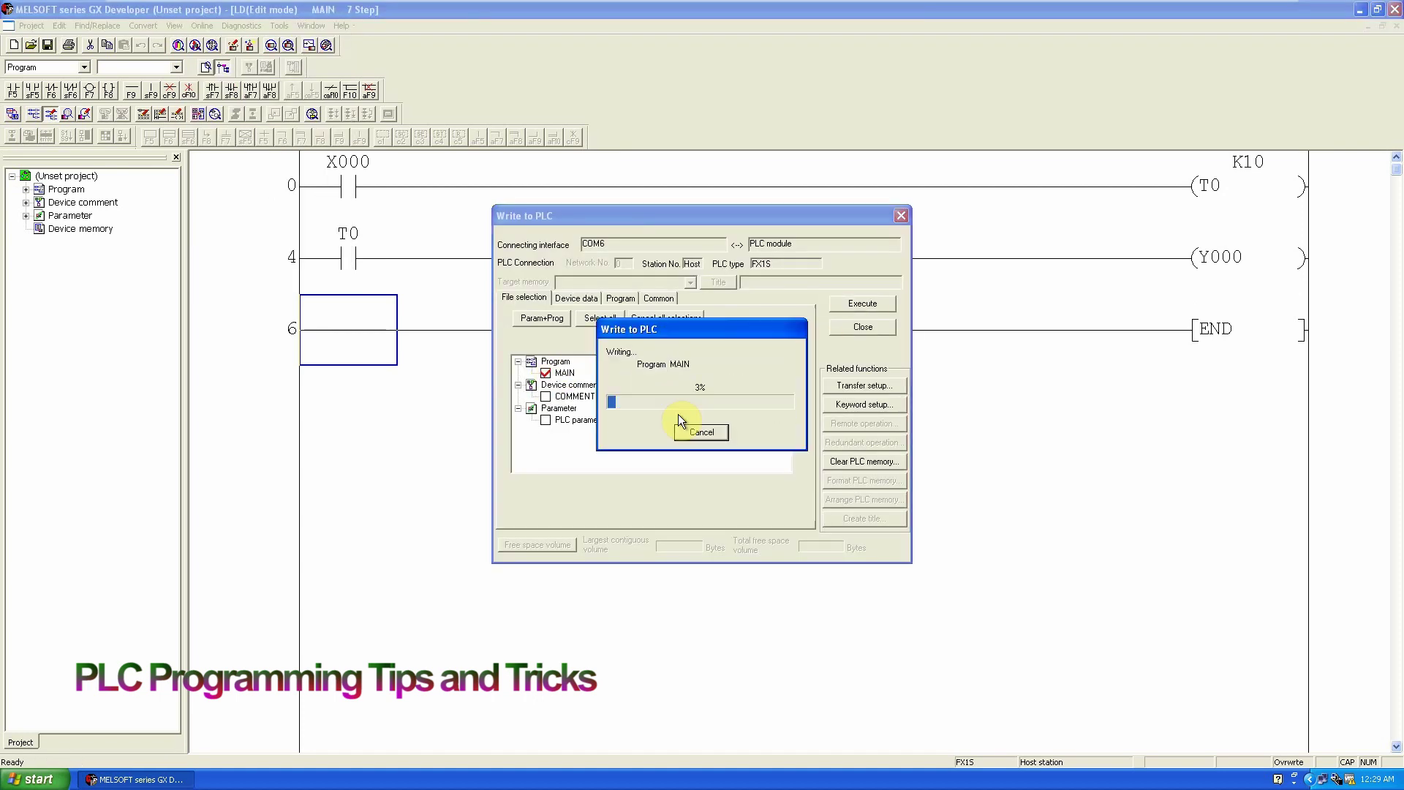
Close the write-complete message and monitor the running ladder, with timer T0 showing 0
left_click(705, 414)
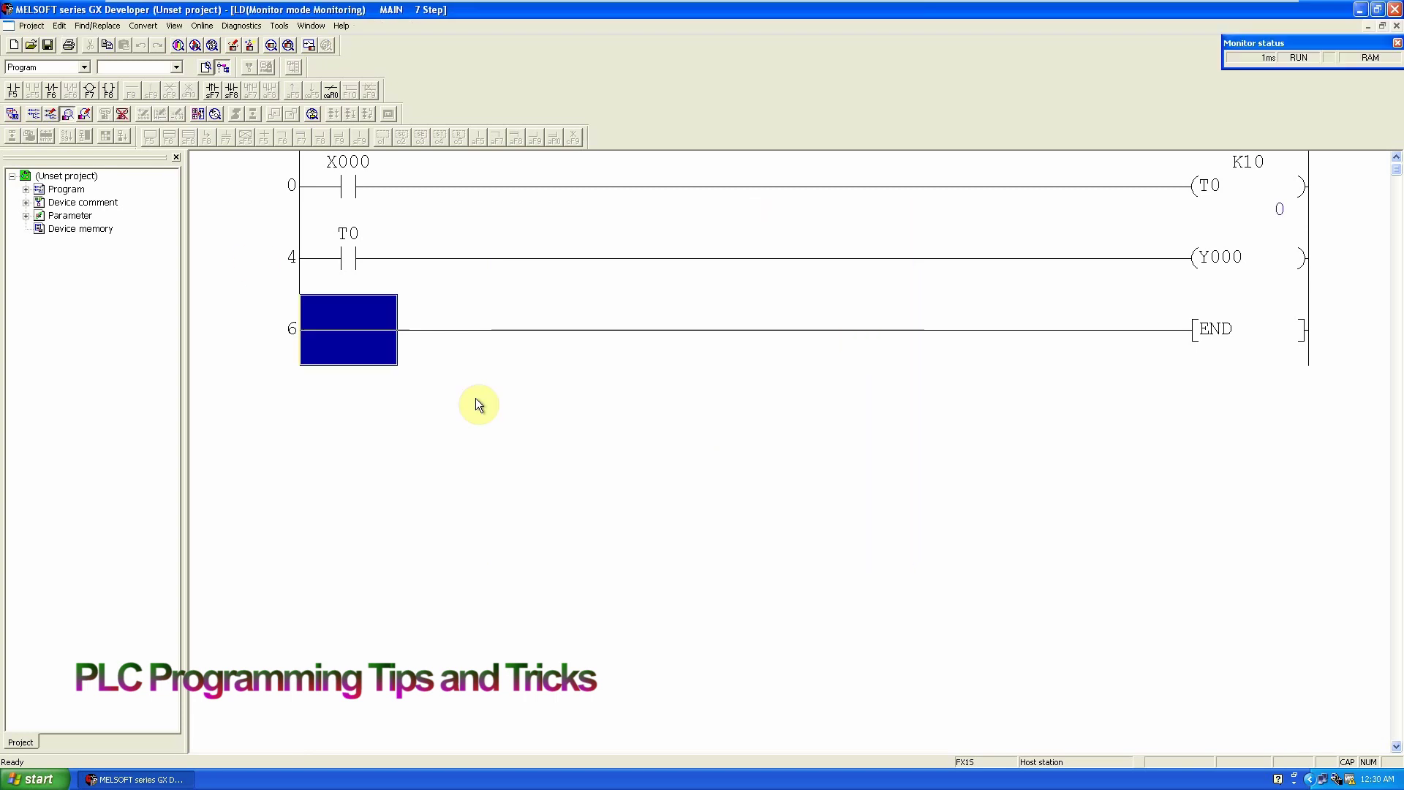